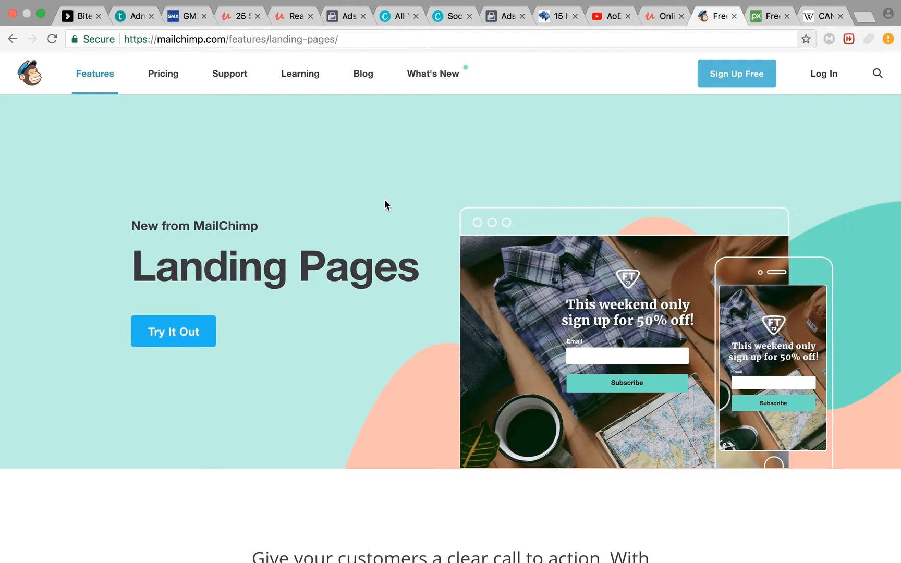
Start a new landing page and compare the signup and product page types, settling on the signup page.
left_click(188, 328)
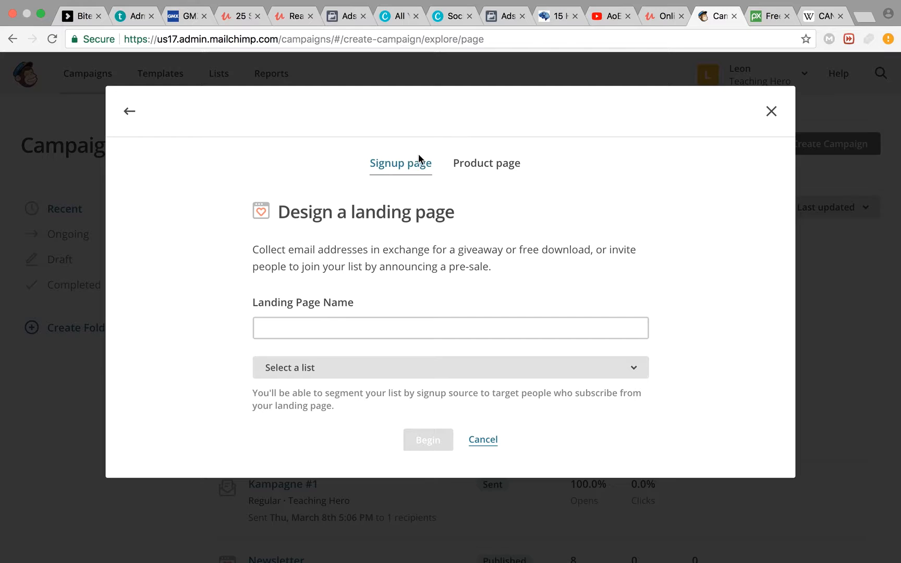
left_click(494, 164)
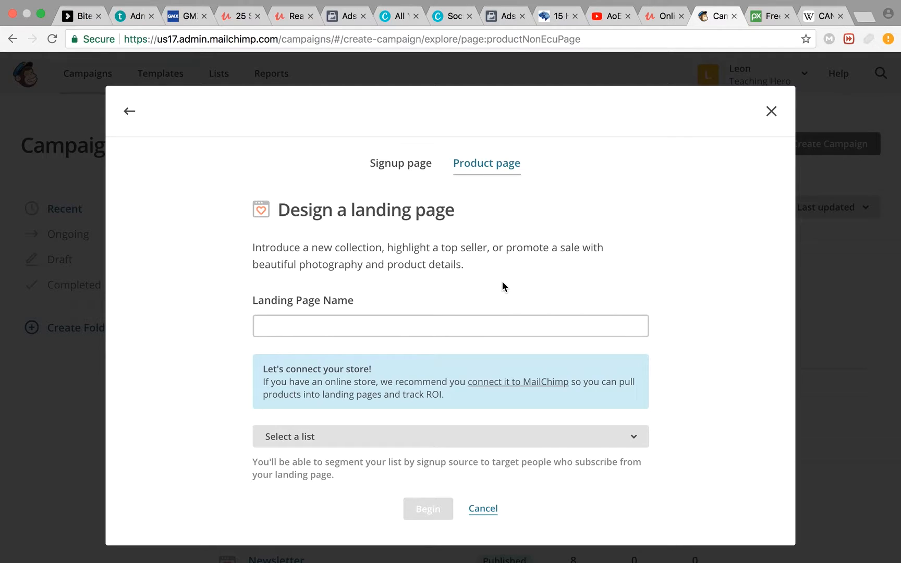
left_click(403, 168)
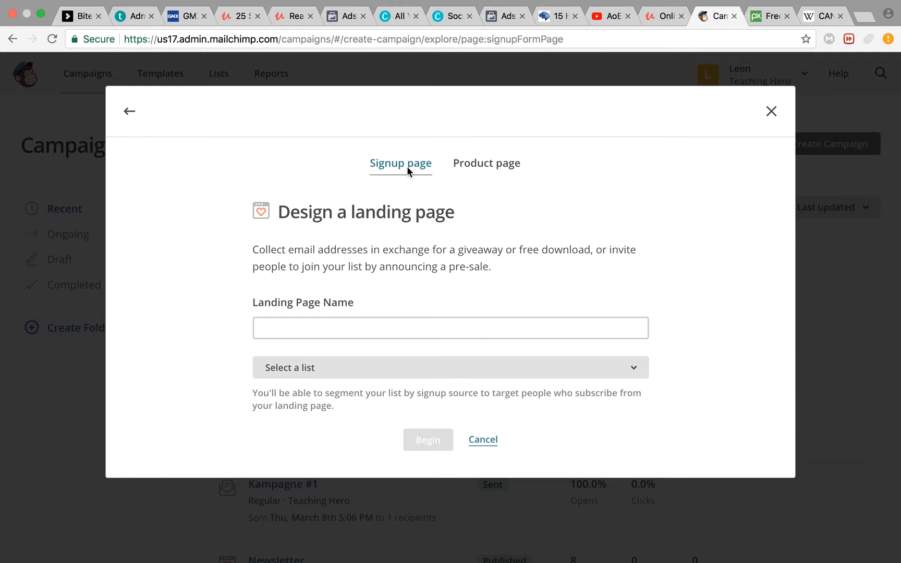
left_click(479, 175)
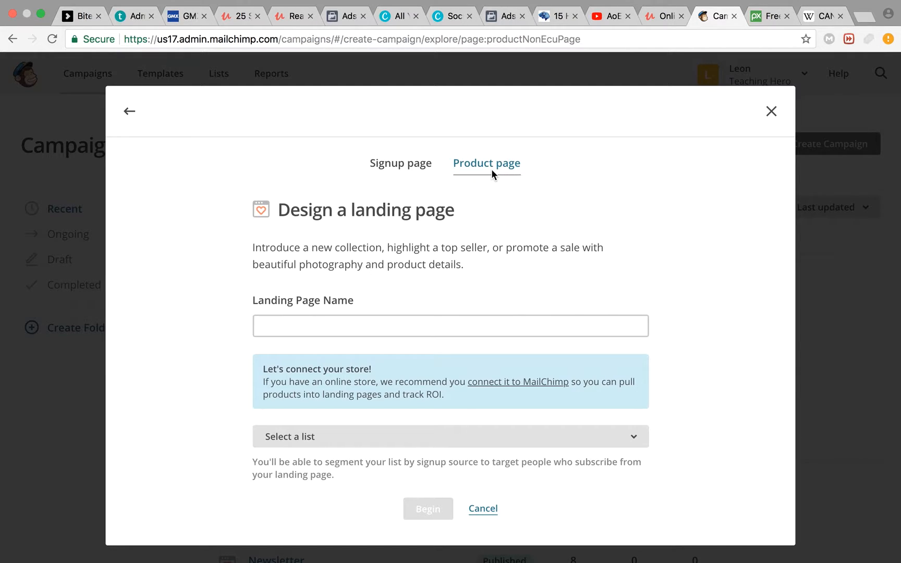
left_click(432, 170)
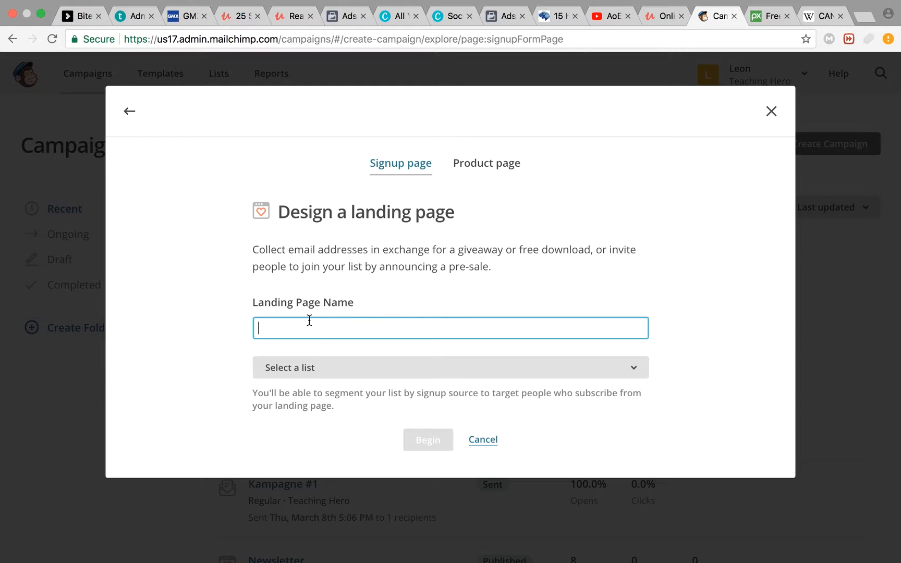
Name the landing page "Sign Up #1", assign it to Example List and begin designing it.
type("Sign Up #1")
left_click(329, 369)
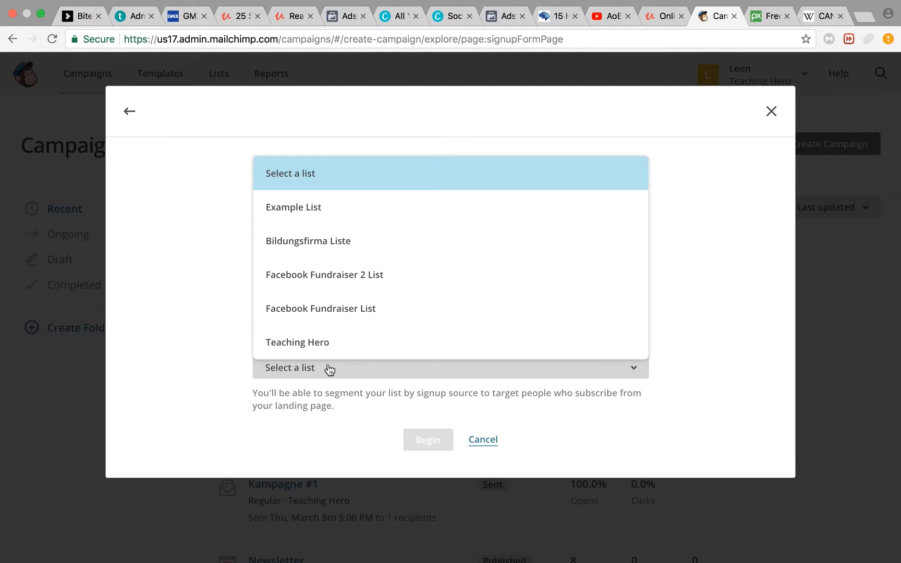
left_click(327, 209)
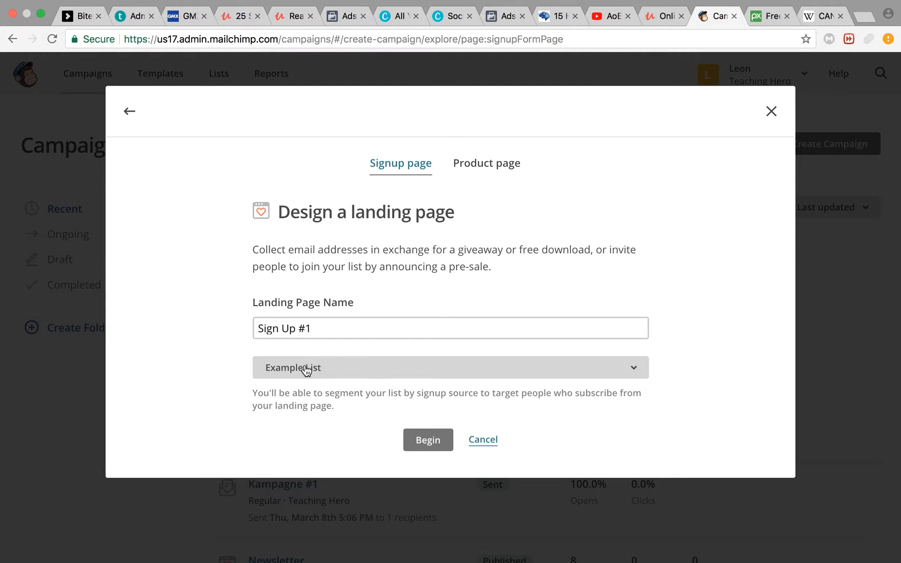
left_click(425, 443)
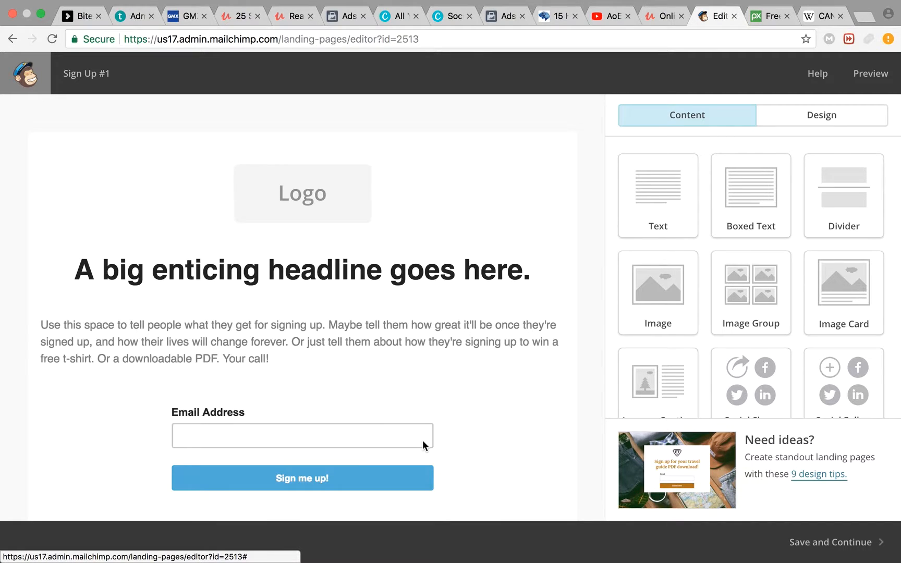
Replace the logo placeholder with the Course Factory logo from the stored files.
left_click(298, 197)
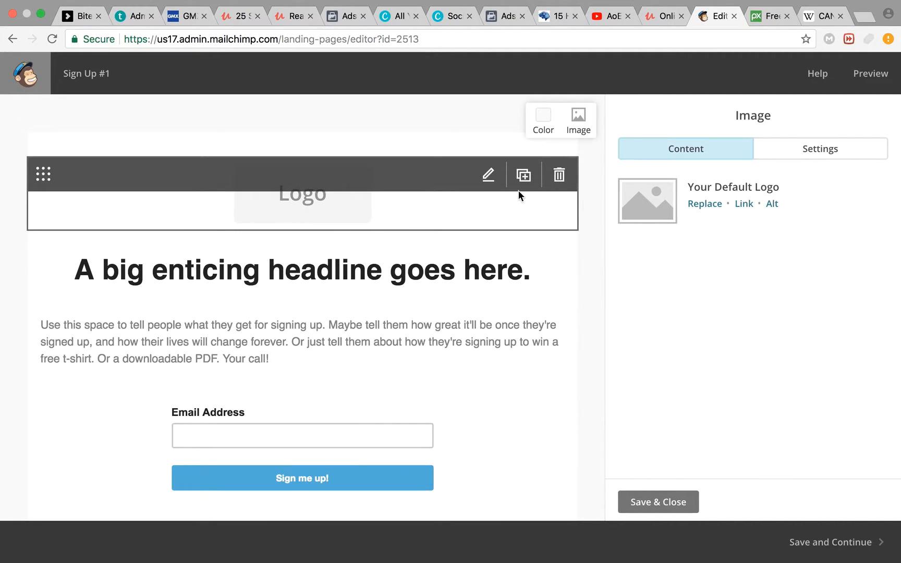
left_click(691, 205)
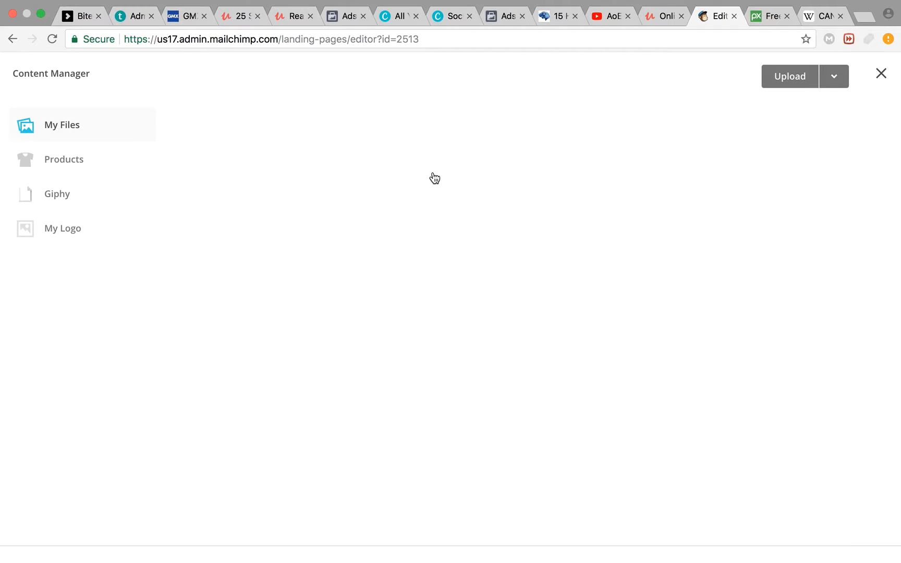
left_click(245, 344)
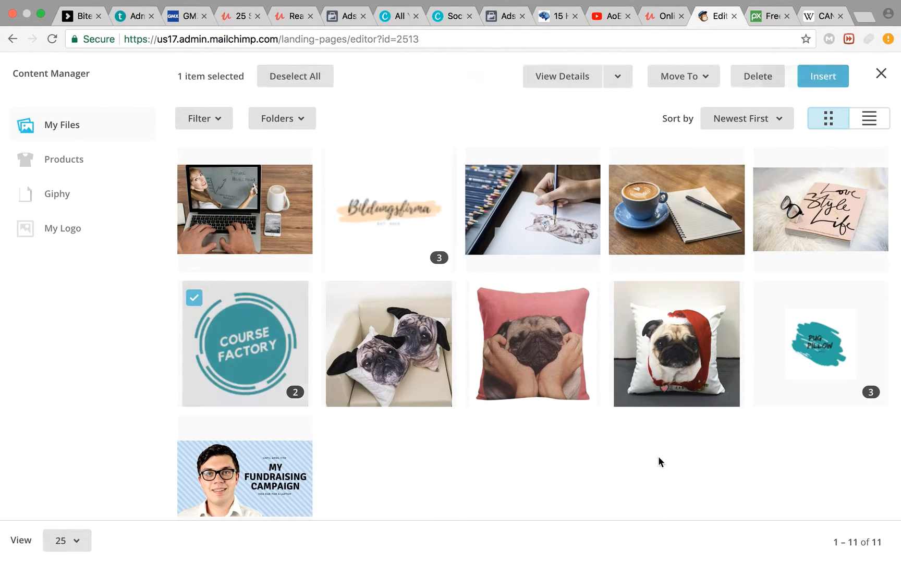
left_click(822, 72)
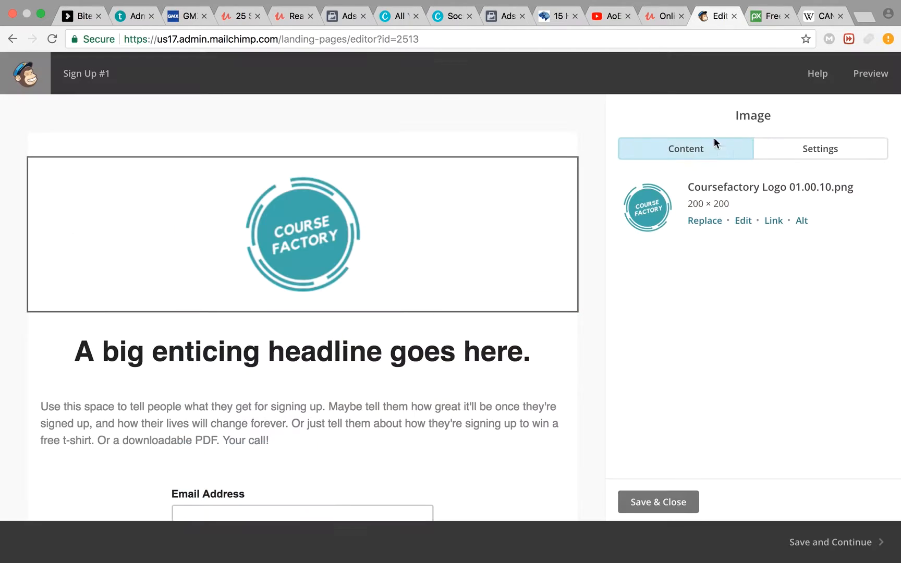
Change the placeholder headline to "Sign up for our newsletter today!".
scroll(136, 286, "down", 1)
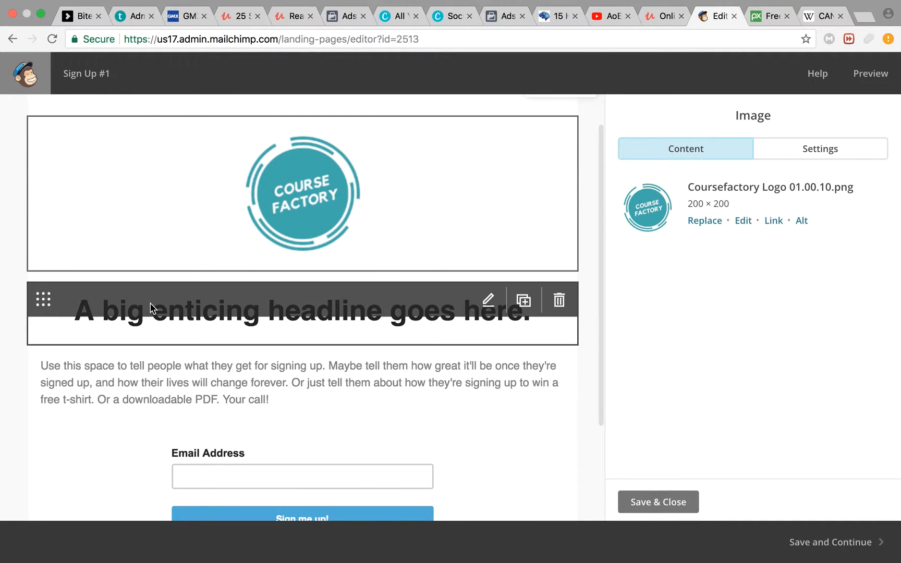
left_click(176, 328)
left_click(386, 330)
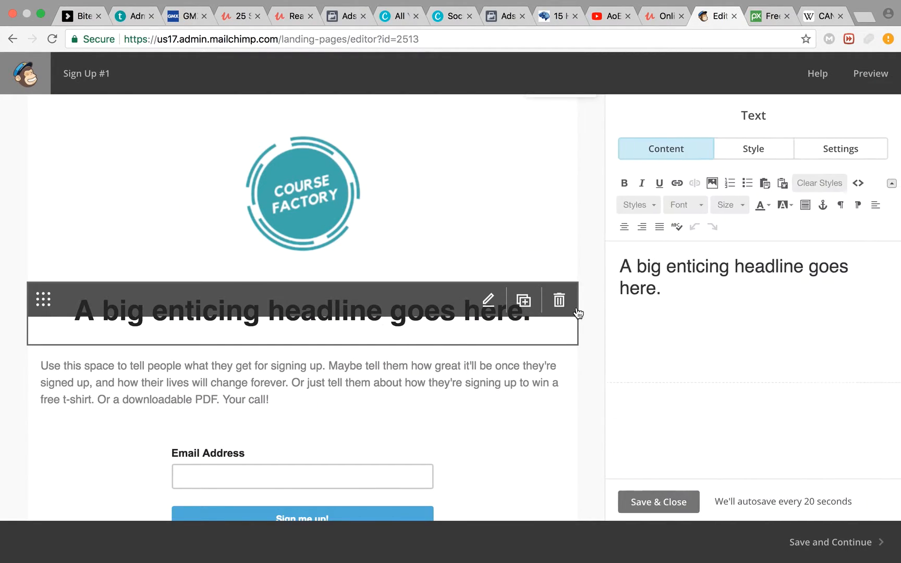
double_click(646, 292)
left_click_drag(676, 296, 562, 246)
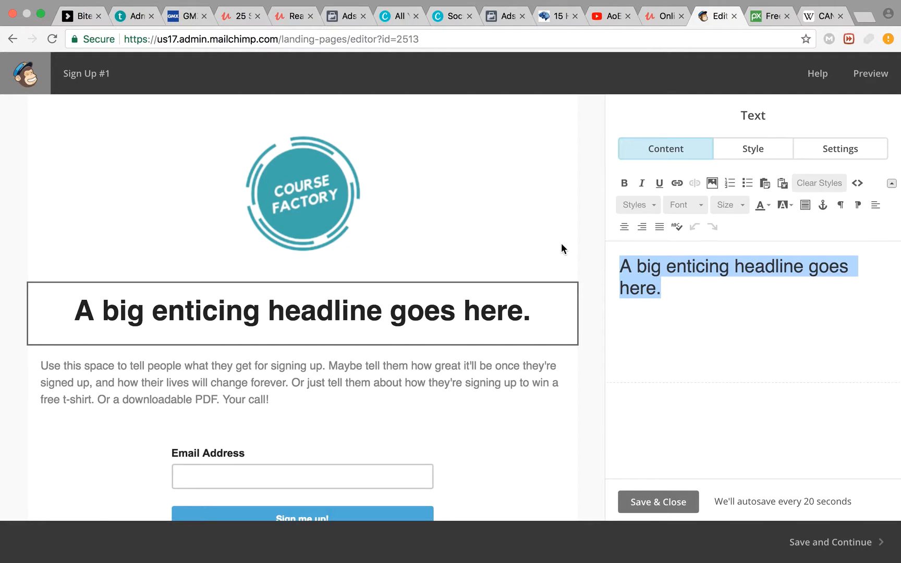
type("Sign up for our newsl")
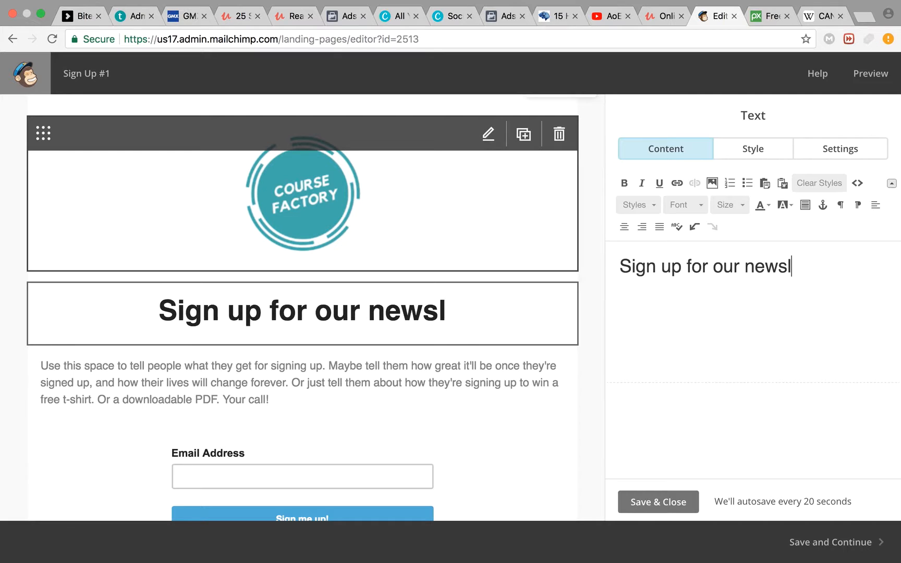
type("etter toda<")
key("BackSpace")
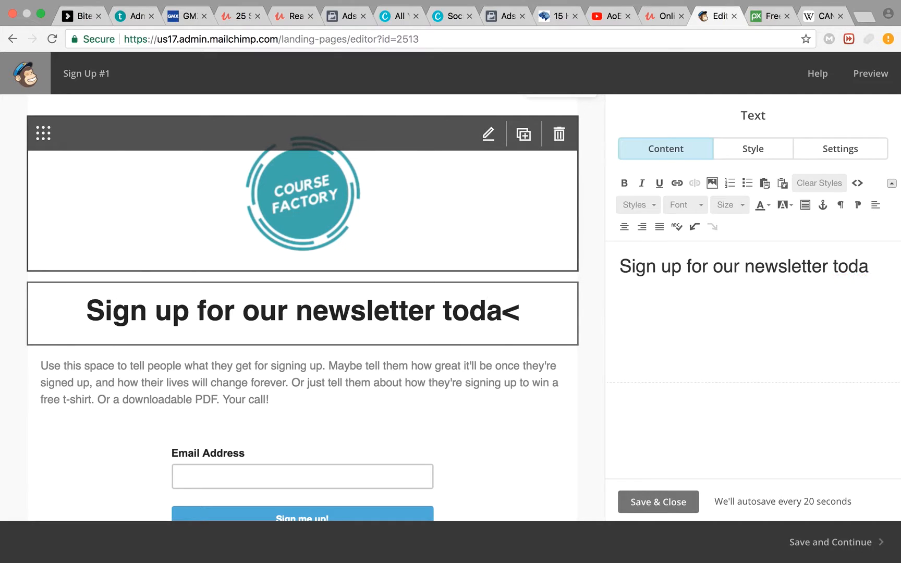
type("y!")
Replace the body text with "Every day, we publish new courses. Sign up for our newsletter to receive ALL OF THEM for FREE!".
left_click(347, 410)
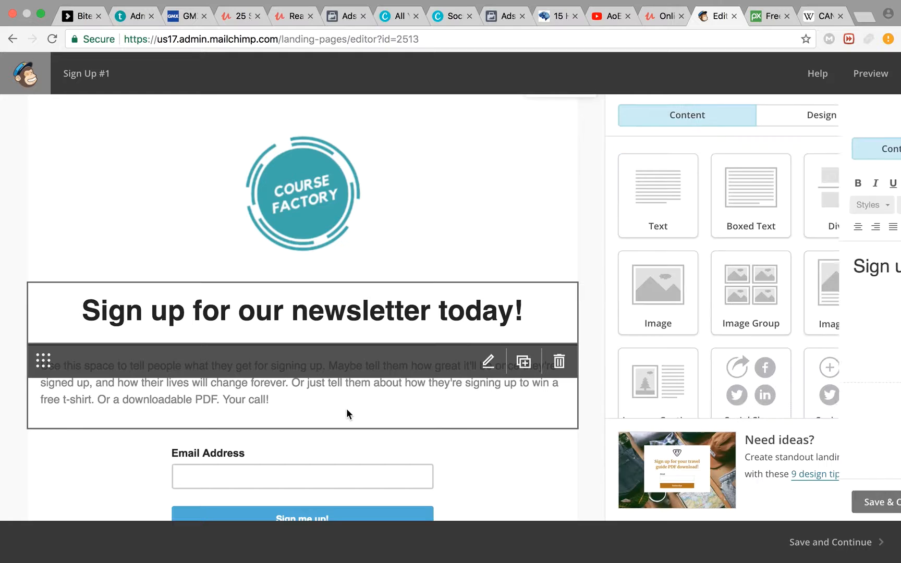
triple_click(654, 286)
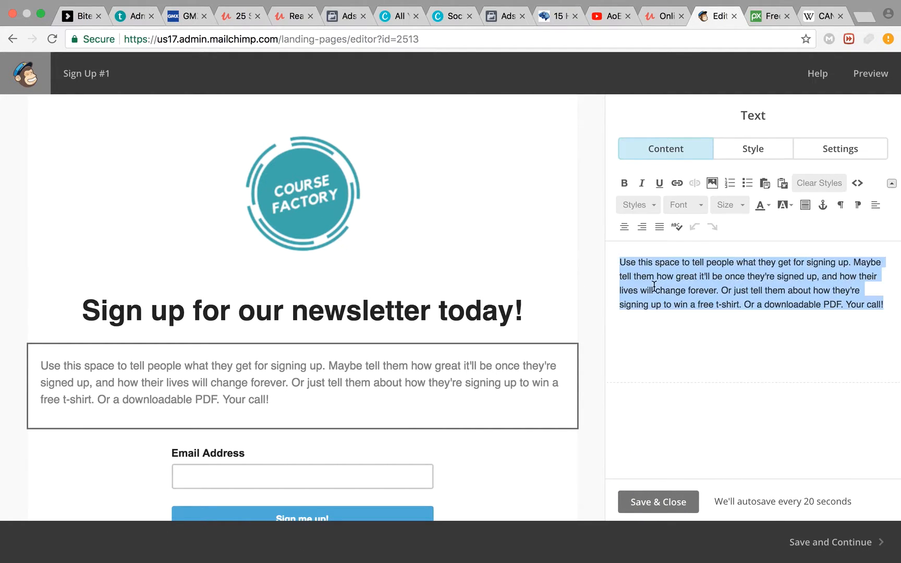
type("Every day, we publish new ")
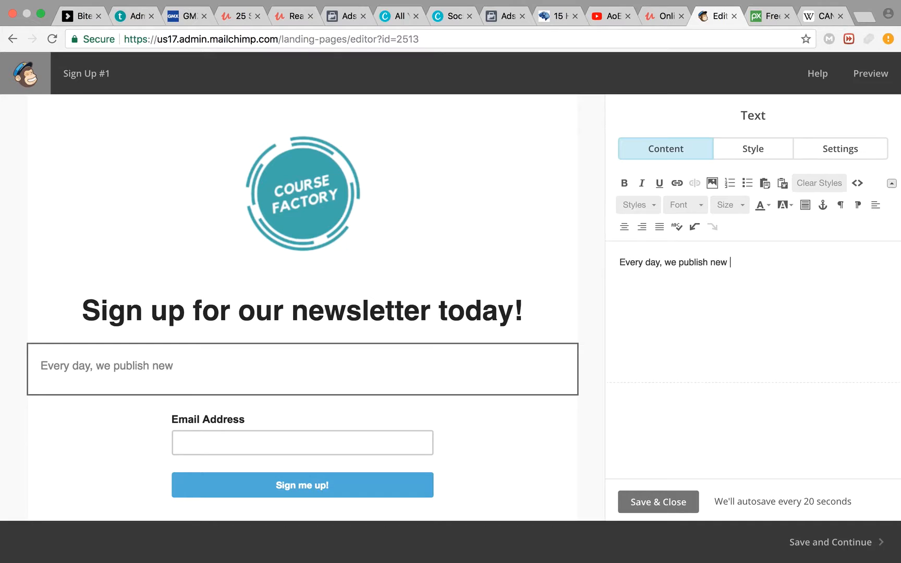
type("couess.")
key("BackSpace")
key("BackSpace")
key("BackSpace")
key("BackSpace")
type("rses. Sign up for you")
key("BackSpace")
key("BackSpace")
key("BackSpace")
type("our newsletter to receive a")
key("BackSpace")
type("ALL OF T")
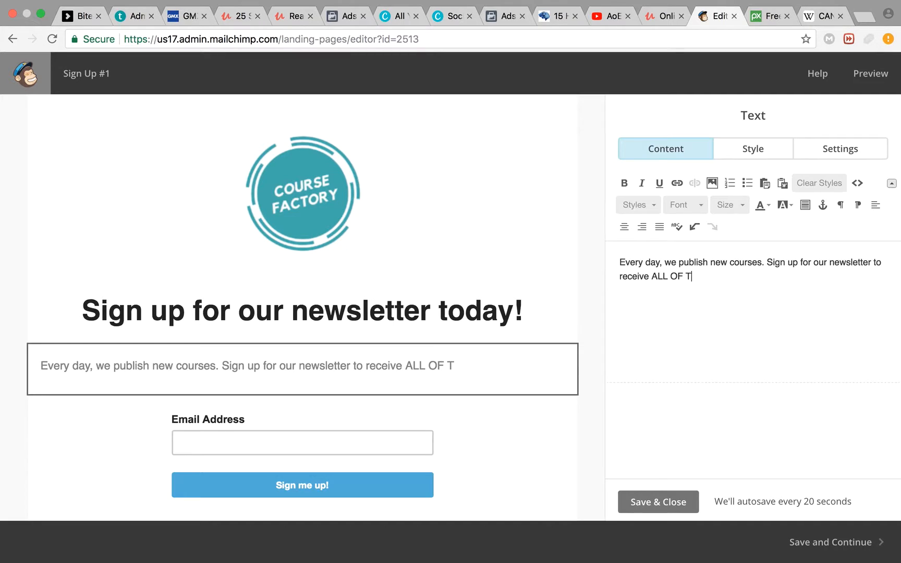
type("HEM for FREE!")
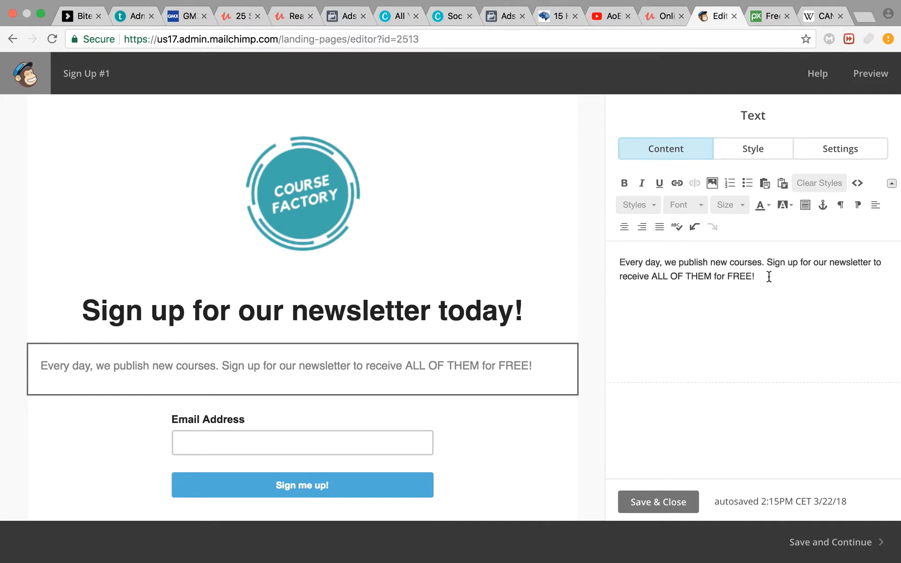
Add the First Name and Last Name fields to the signup form.
scroll(365, 324, "down", 3)
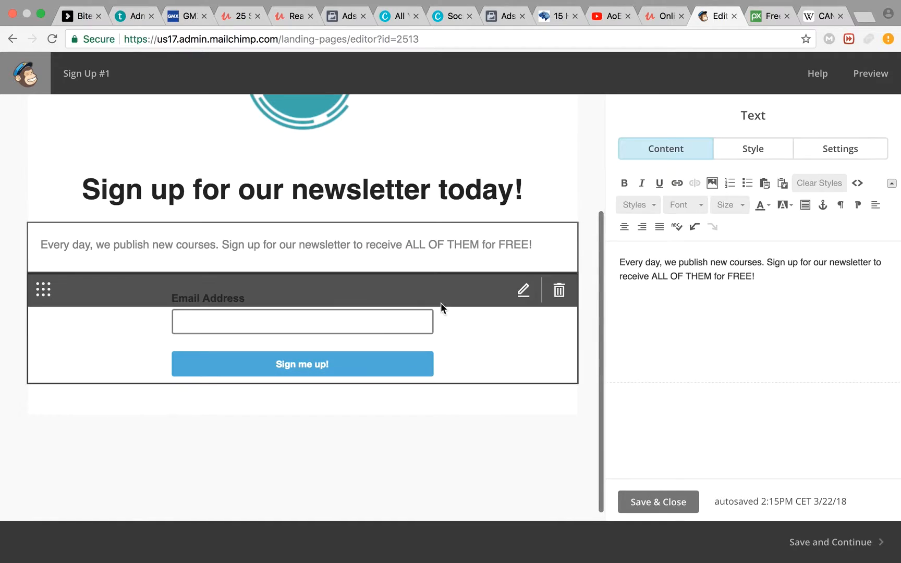
left_click(498, 338)
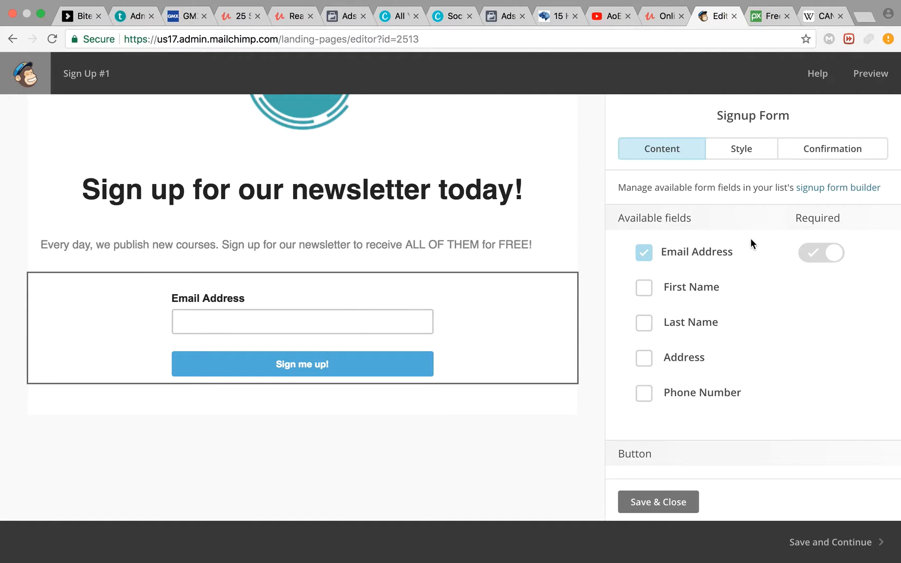
left_click(646, 291)
left_click(644, 324)
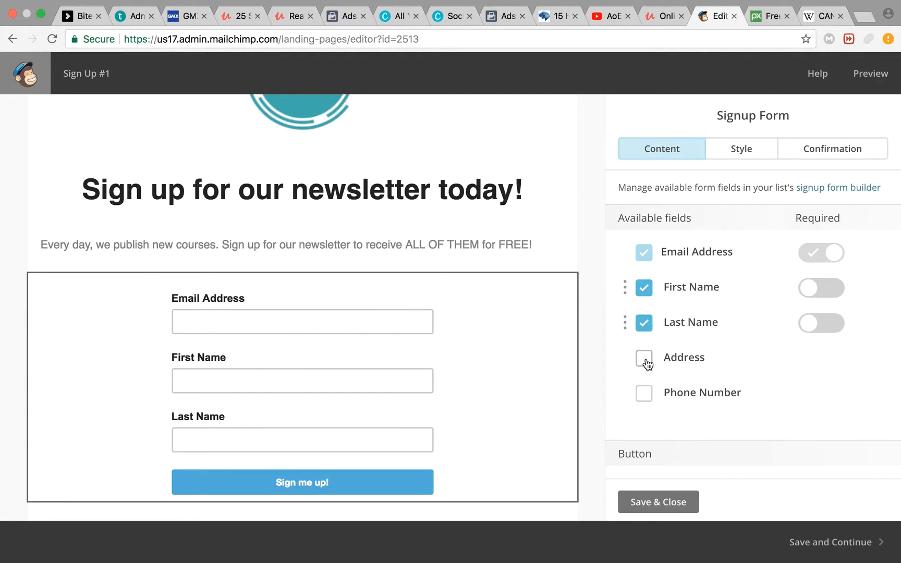
Try adding the Address and Phone Number fields to the signup form and take both out again.
left_click(646, 361)
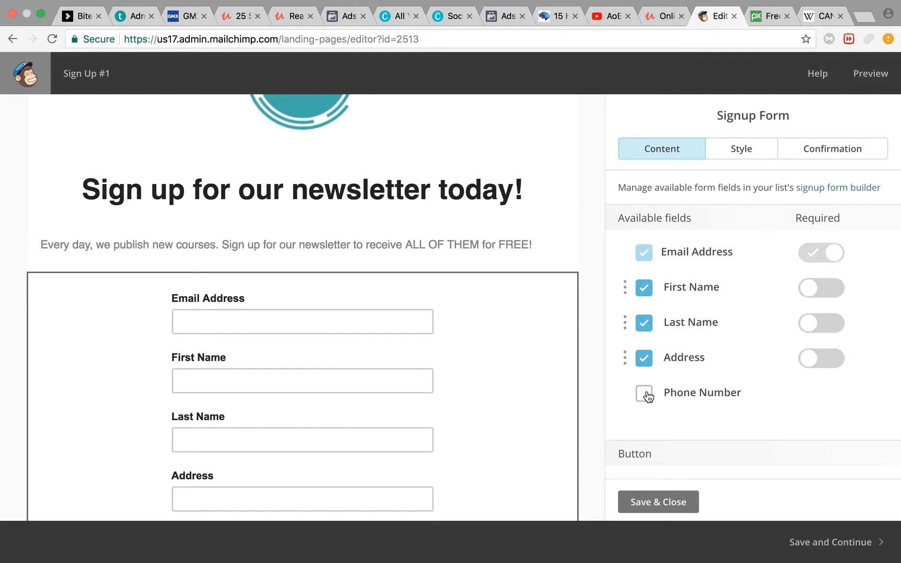
left_click(646, 395)
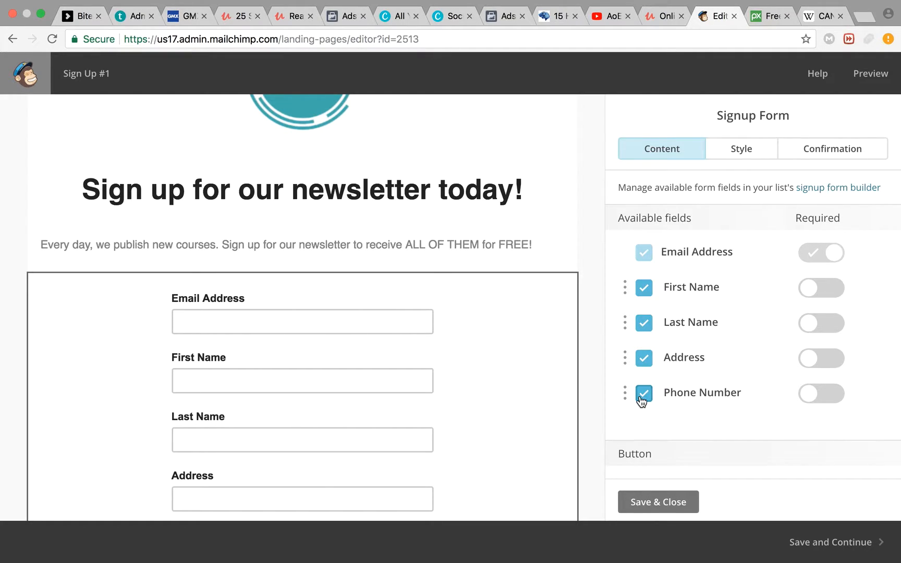
left_click(645, 396)
left_click(644, 360)
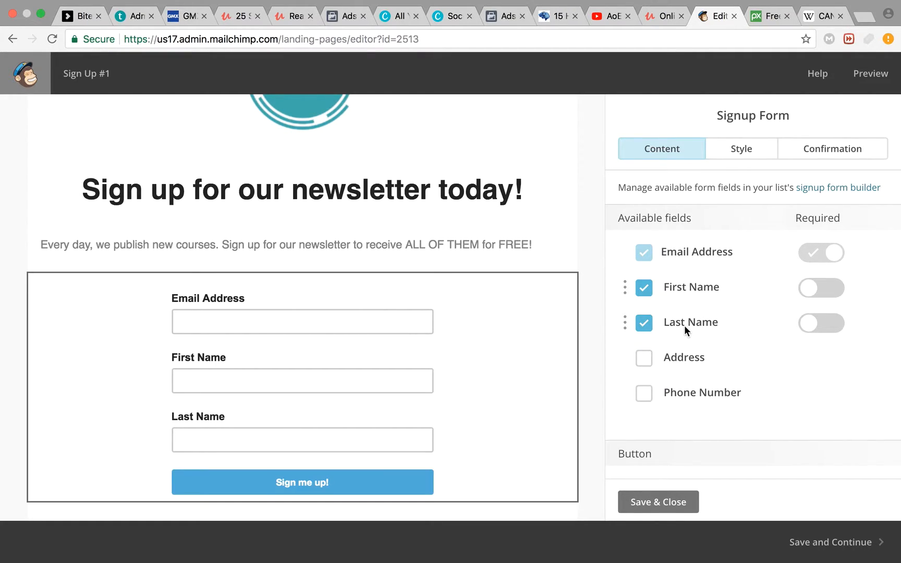
Look over the page layout, preview the landing page in desktop view from logo to signup form, and return to the editor.
scroll(443, 321, "down", 2)
scroll(313, 193, "up", 3)
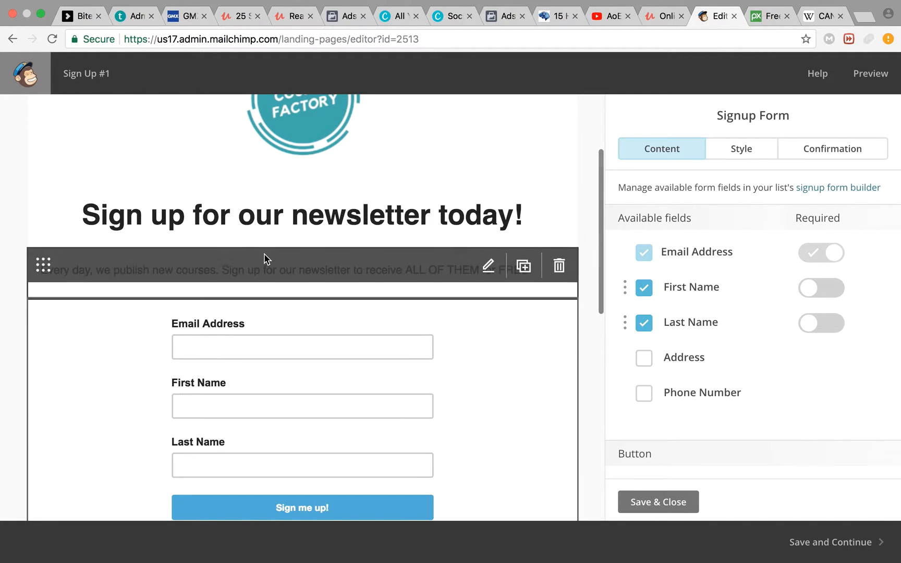
scroll(264, 256, "up", 2)
scroll(406, 276, "down", 2)
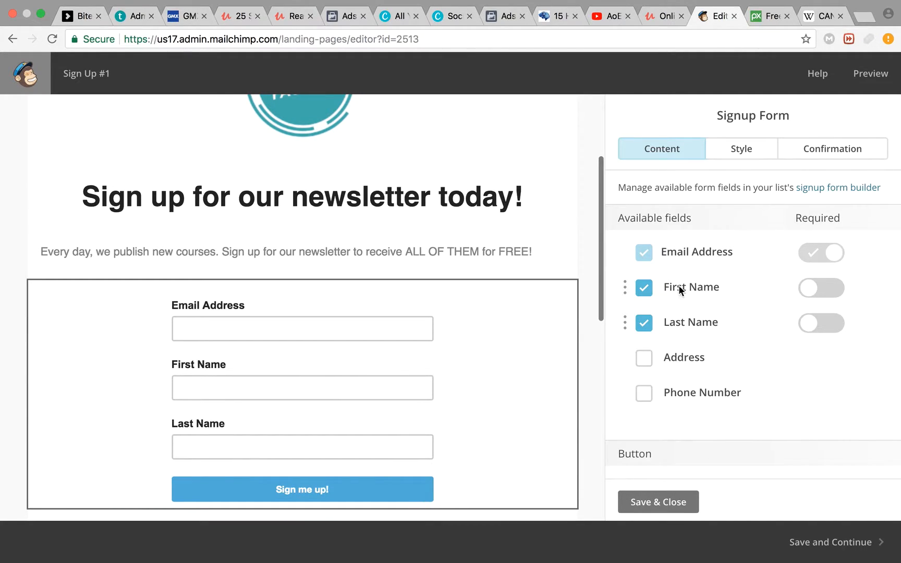
left_click(860, 86)
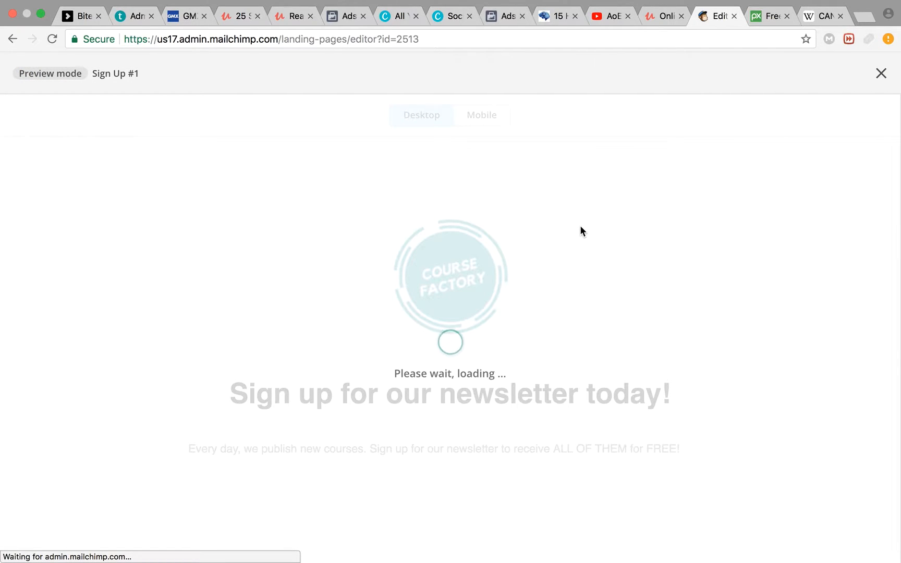
scroll(580, 227, "down", 3)
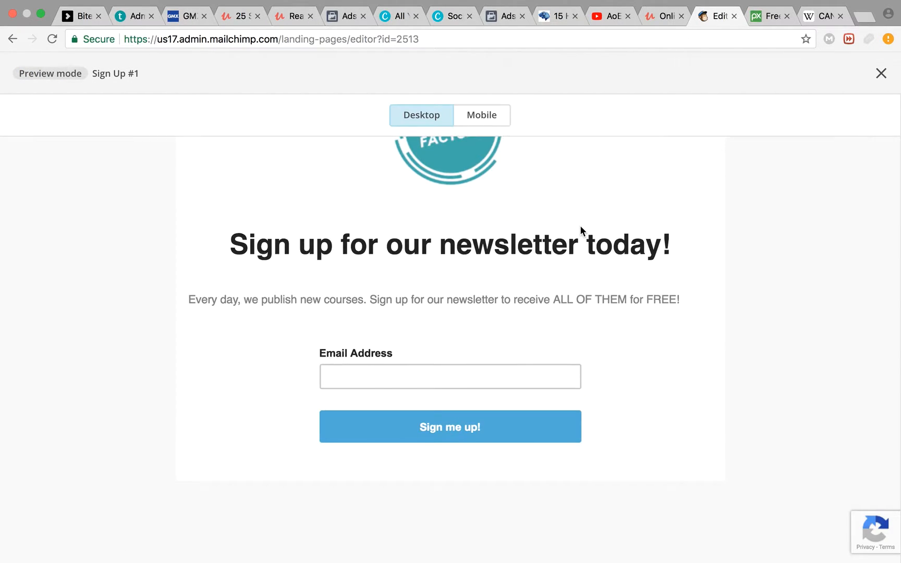
scroll(580, 226, "up", 2)
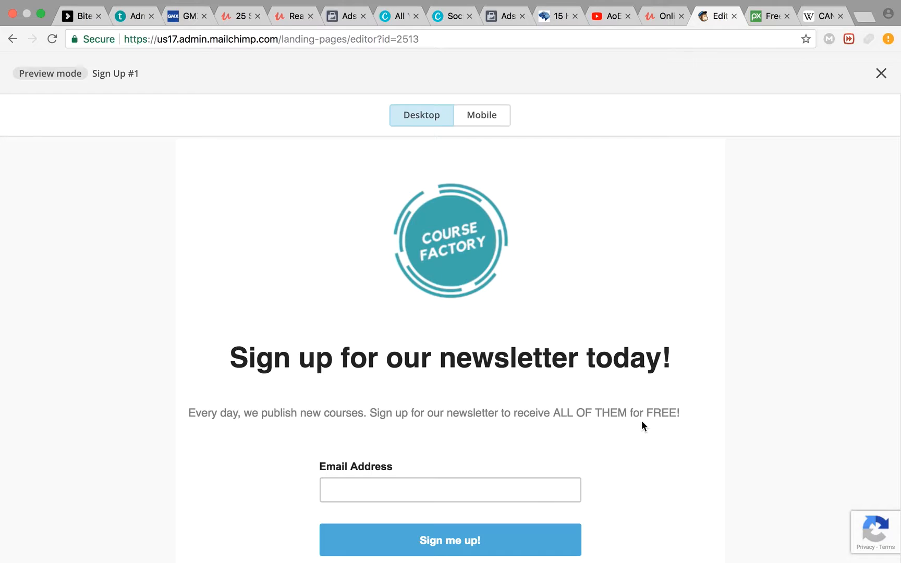
scroll(524, 458, "down", 2)
scroll(604, 245, "up", 2)
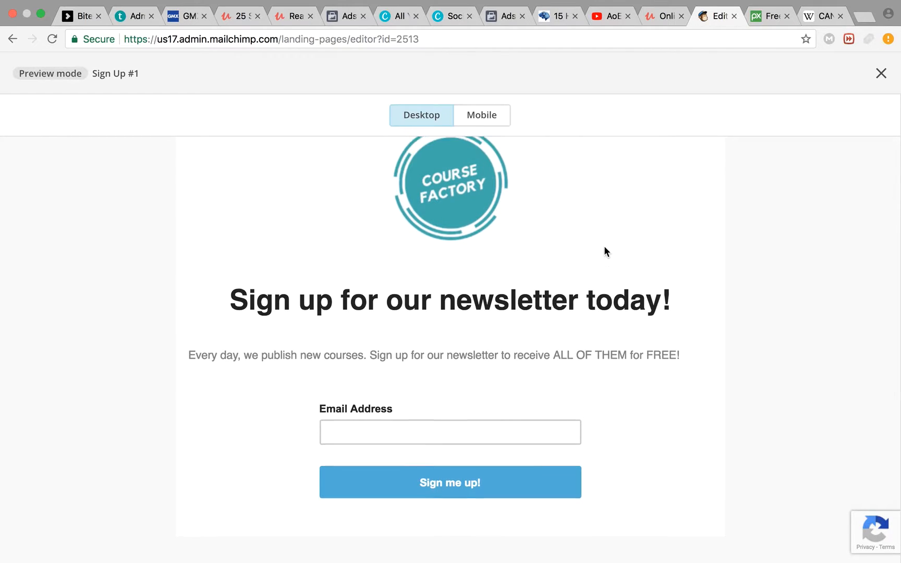
left_click(881, 74)
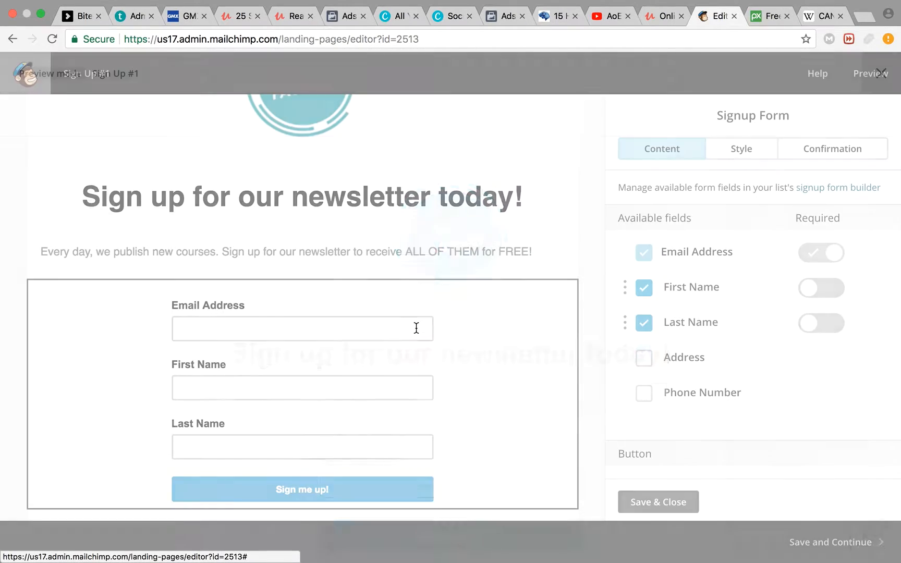
Save and close the signup form settings and preview the landing page in desktop view from logo to signup form.
scroll(207, 425, "down", 3)
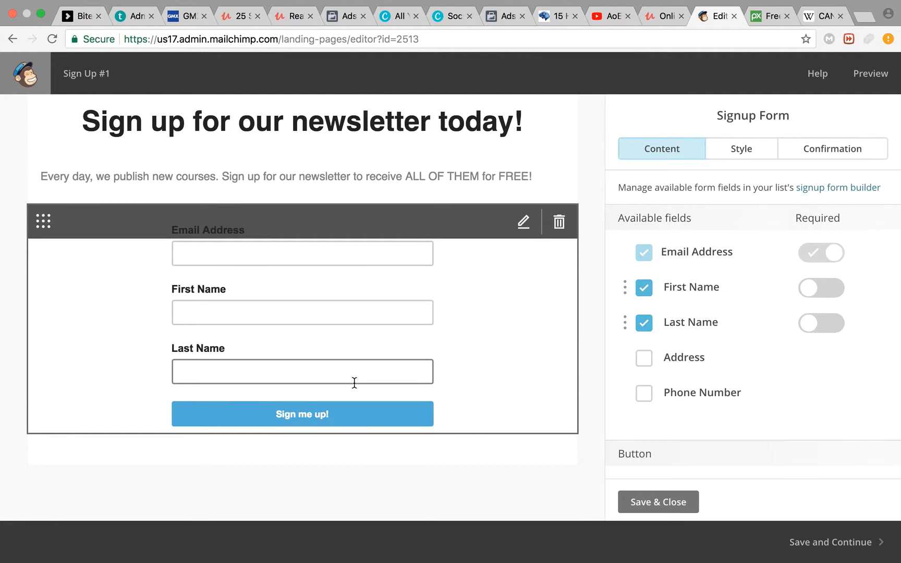
left_click(658, 502)
left_click(869, 74)
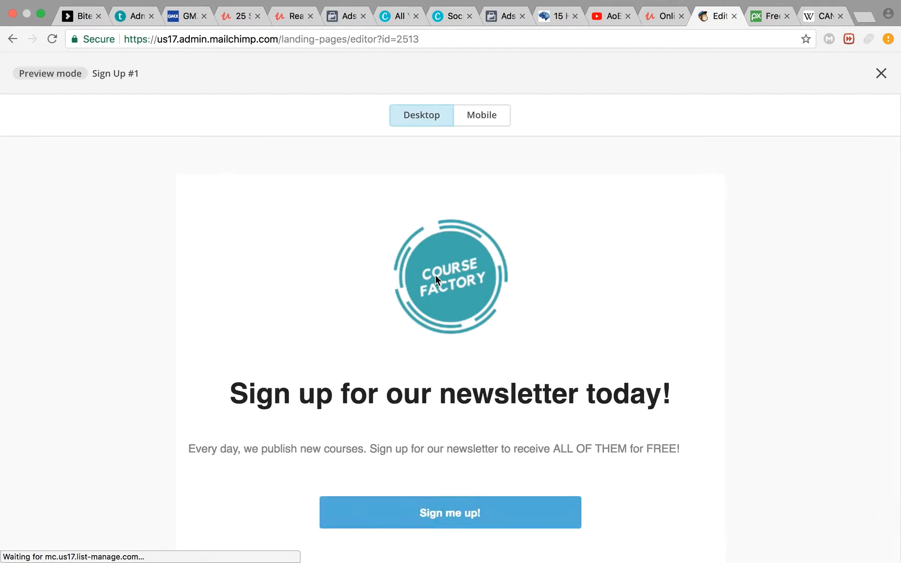
scroll(416, 336, "down", 3)
scroll(413, 352, "up", 5)
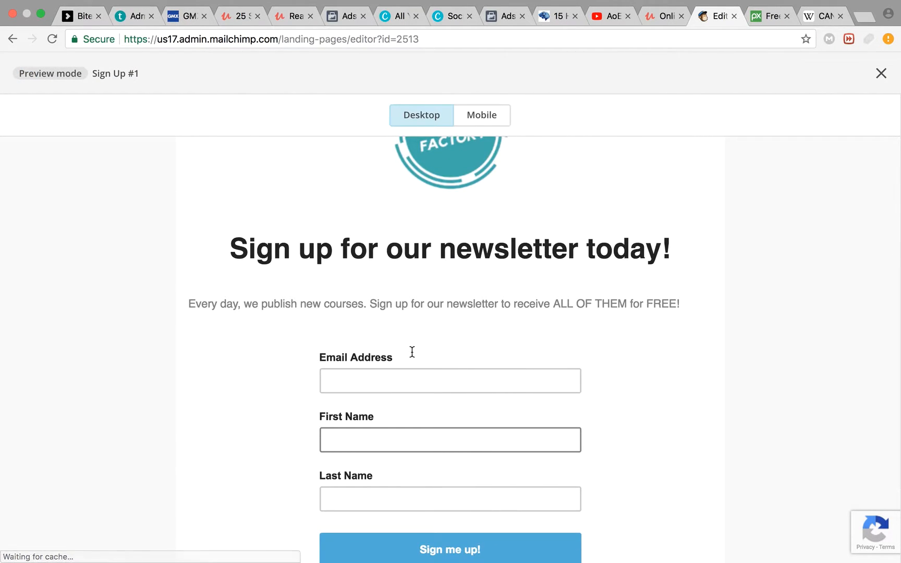
scroll(402, 268, "down", 4)
scroll(402, 266, "up", 5)
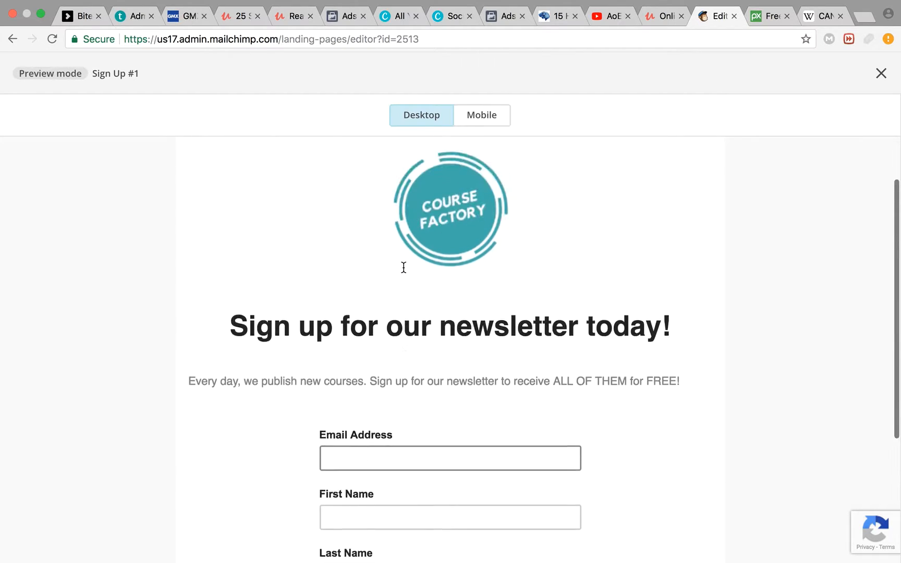
Check the landing page's mobile preview over its full length and return to the editor.
left_click(476, 127)
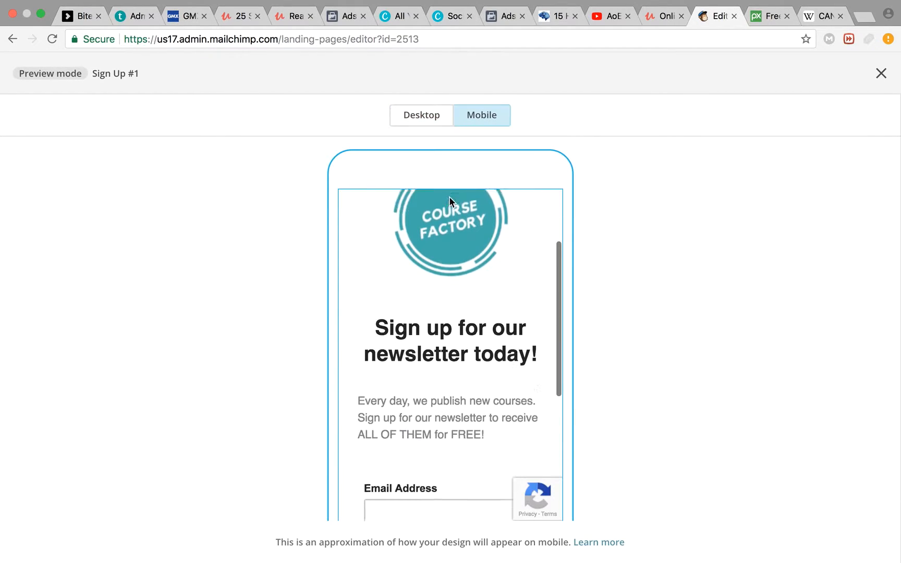
scroll(449, 197, "down", 5)
scroll(449, 196, "up", 5)
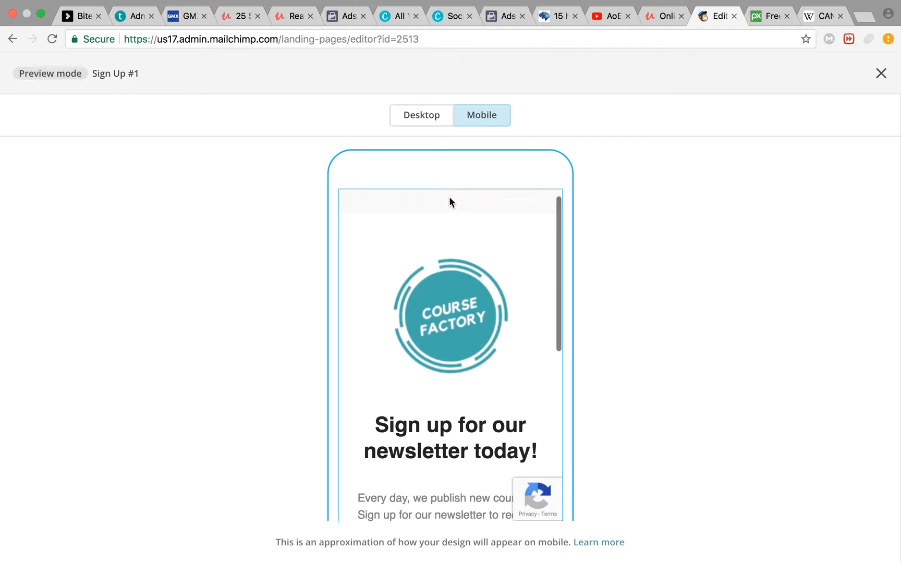
scroll(458, 316, "down", 5)
scroll(458, 316, "up", 5)
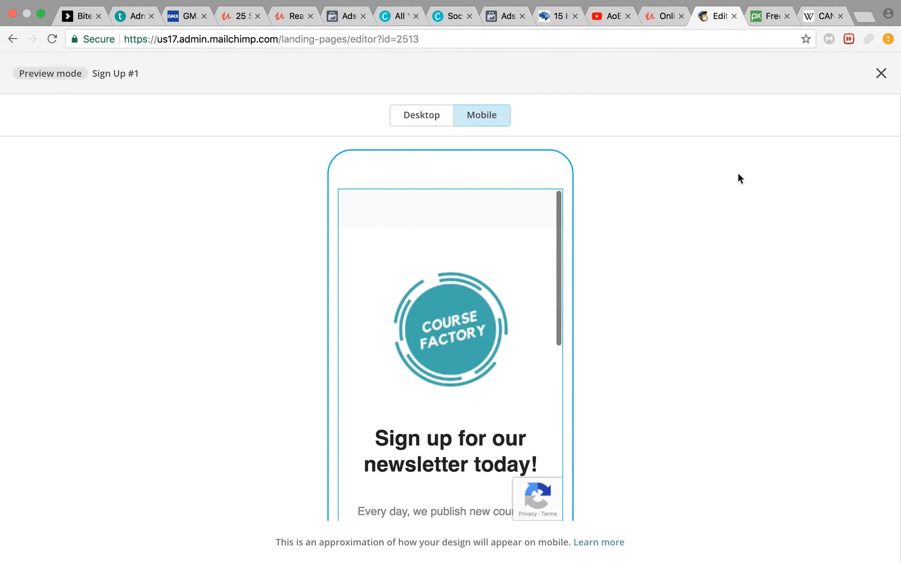
left_click(881, 73)
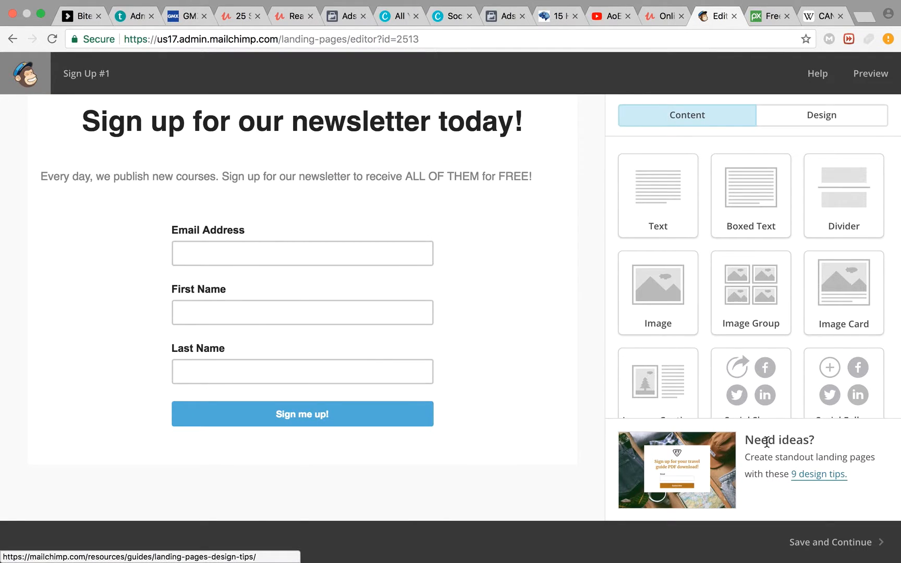
Save the landing page design and set the page title to "Sign up page #1" in the page checklist.
left_click(832, 555)
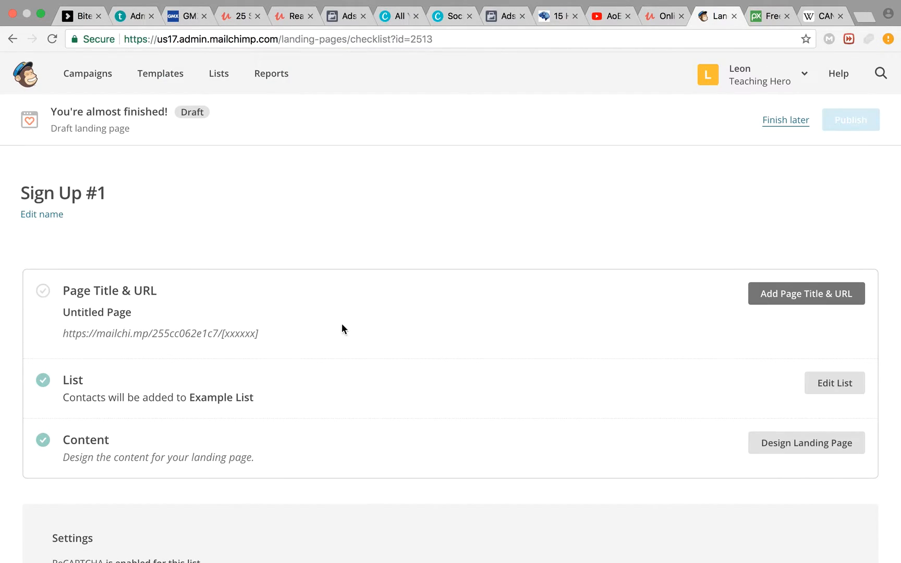
scroll(341, 324, "down", 3)
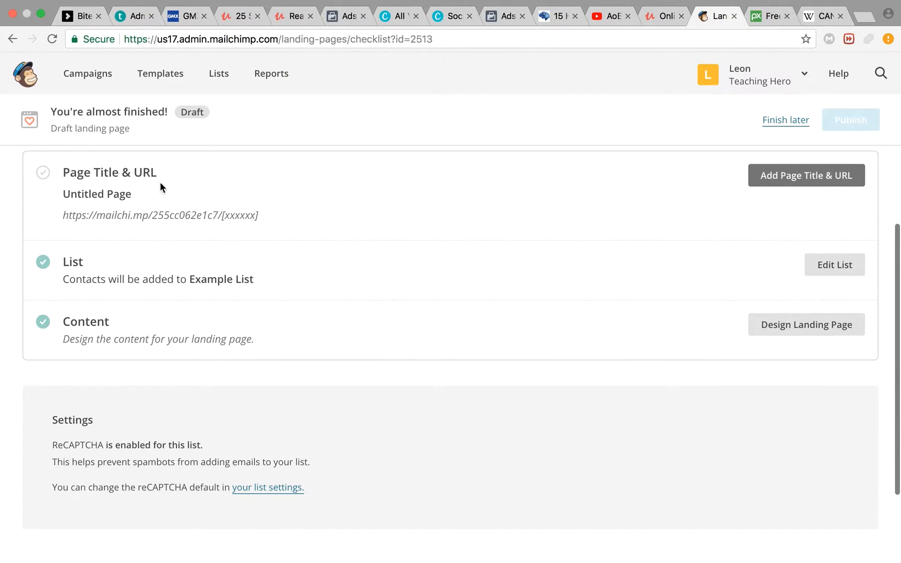
left_click(793, 180)
left_click(197, 209)
key("super+a")
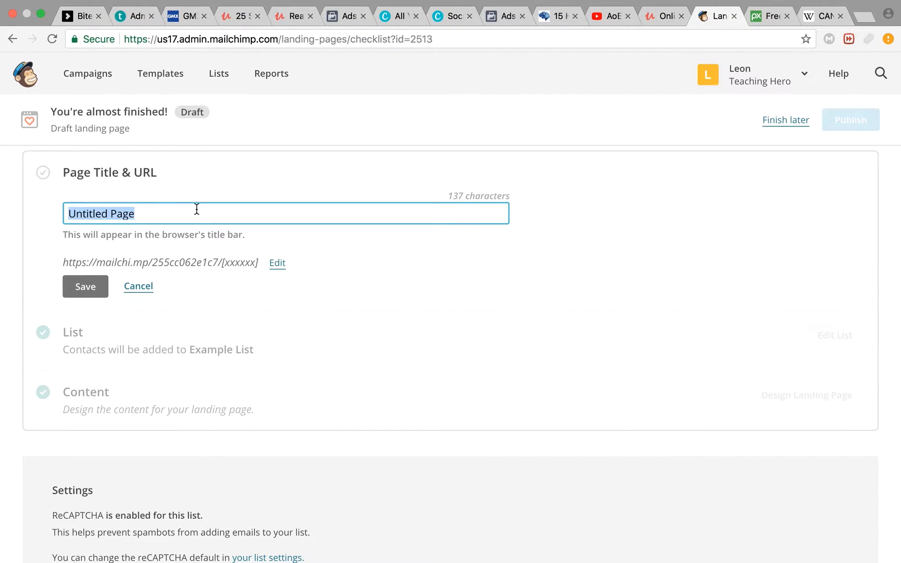
key("BackSpace")
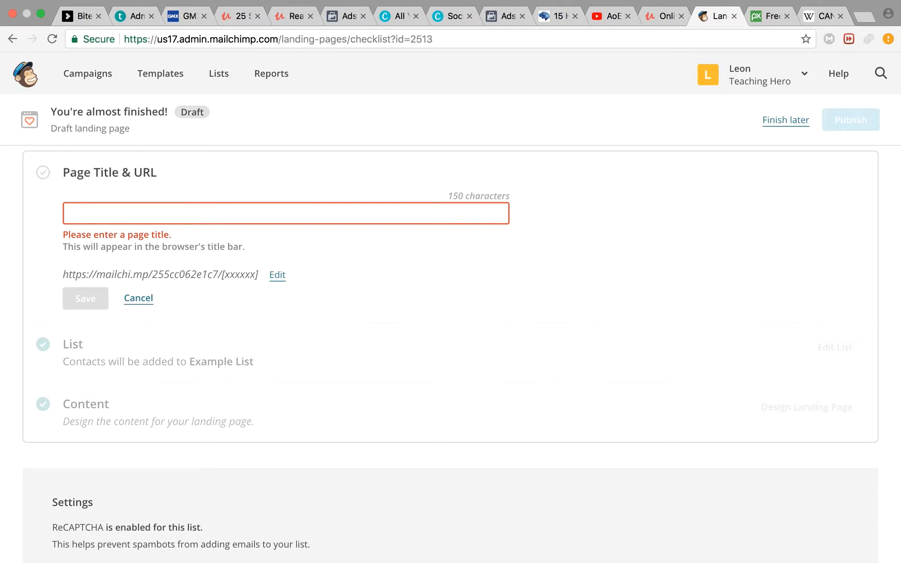
type("Sign u")
type("p page ##1")
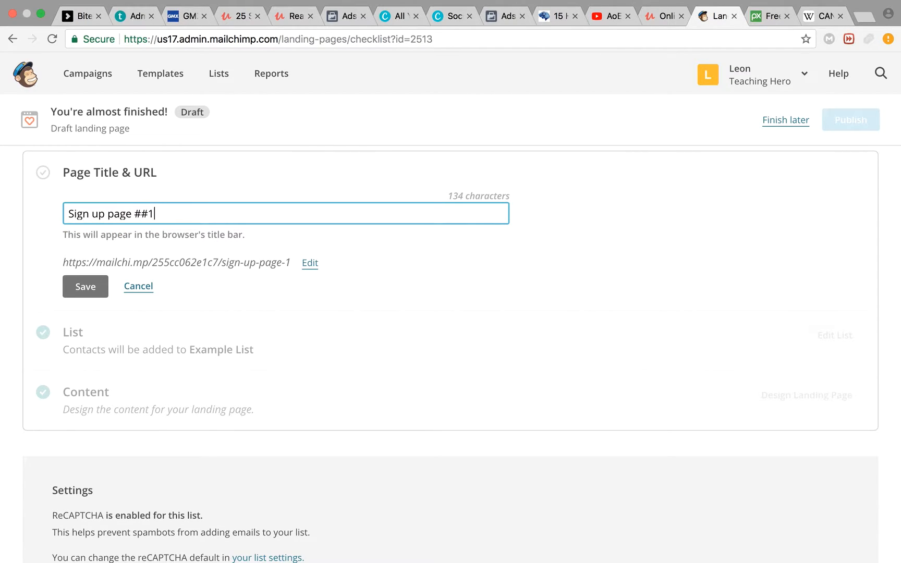
key("Left")
key("BackSpace")
left_click(87, 287)
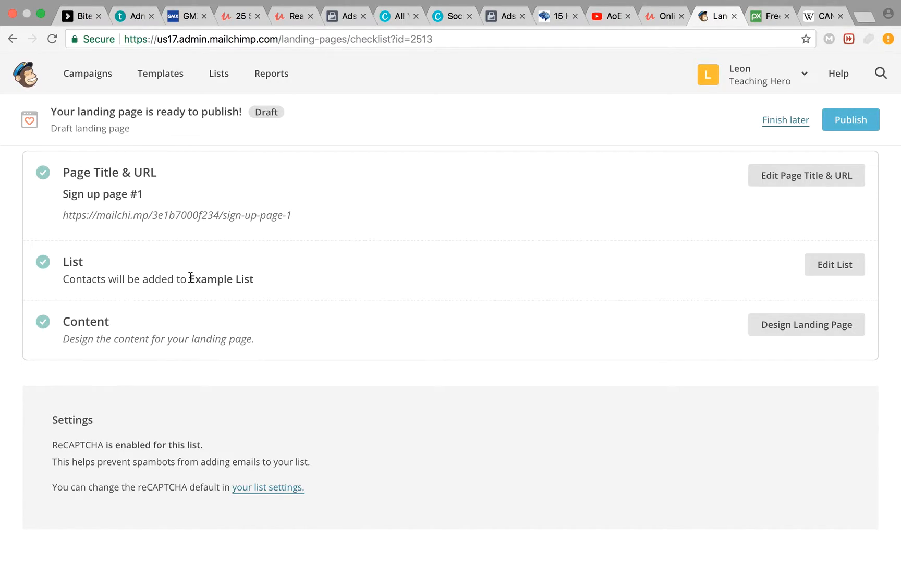
Review the list, content and reCAPTCHA sections of the checklist and publish the landing page.
left_click_drag(190, 277, 257, 281)
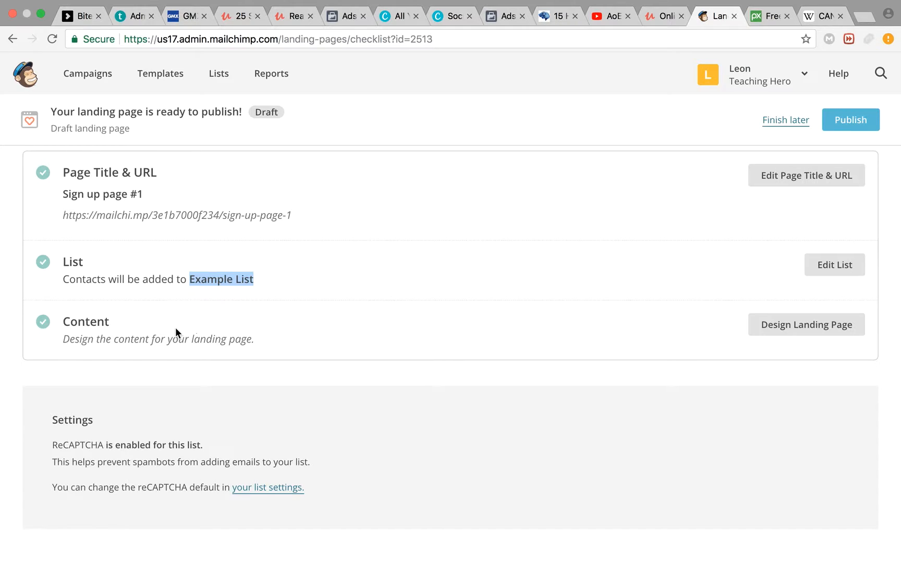
left_click(151, 322)
scroll(119, 334, "down", 3)
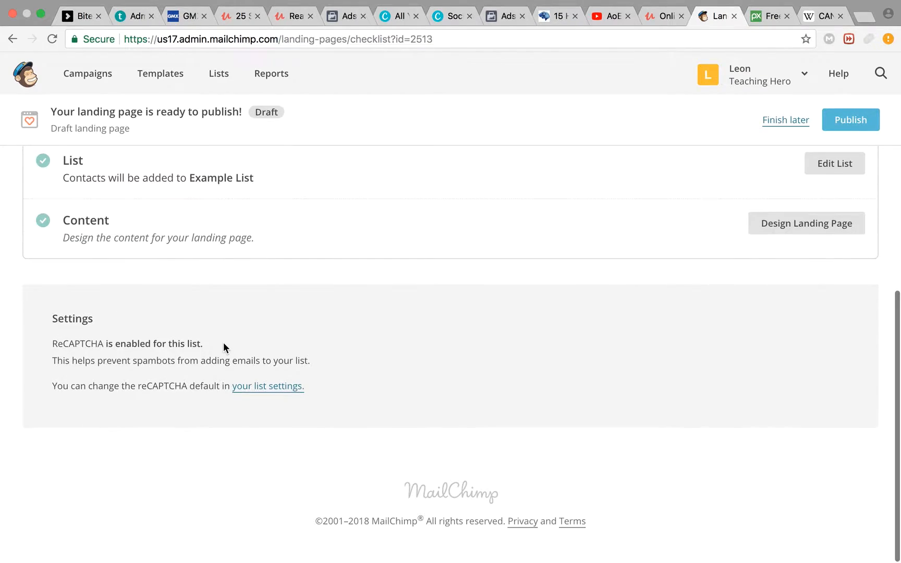
scroll(403, 288, "up", 5)
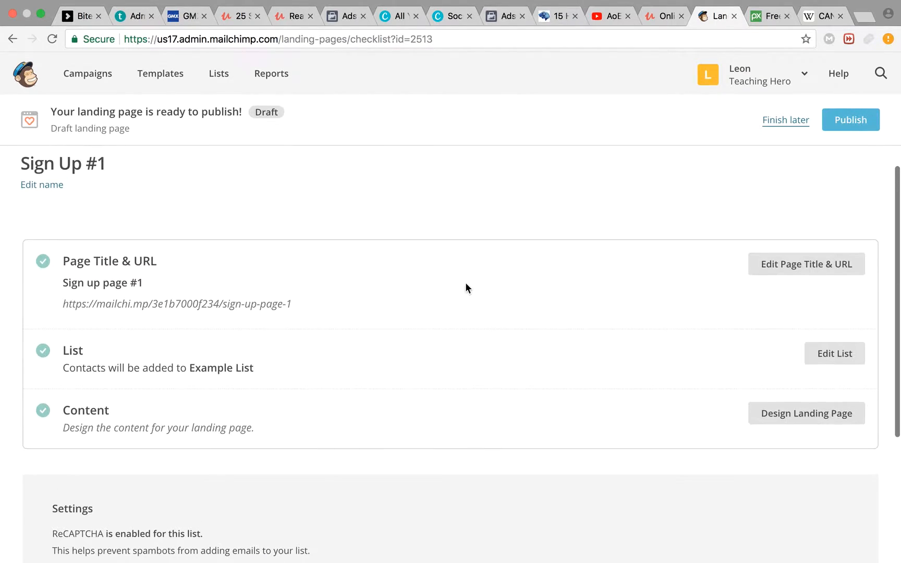
left_click(859, 119)
left_click(425, 463)
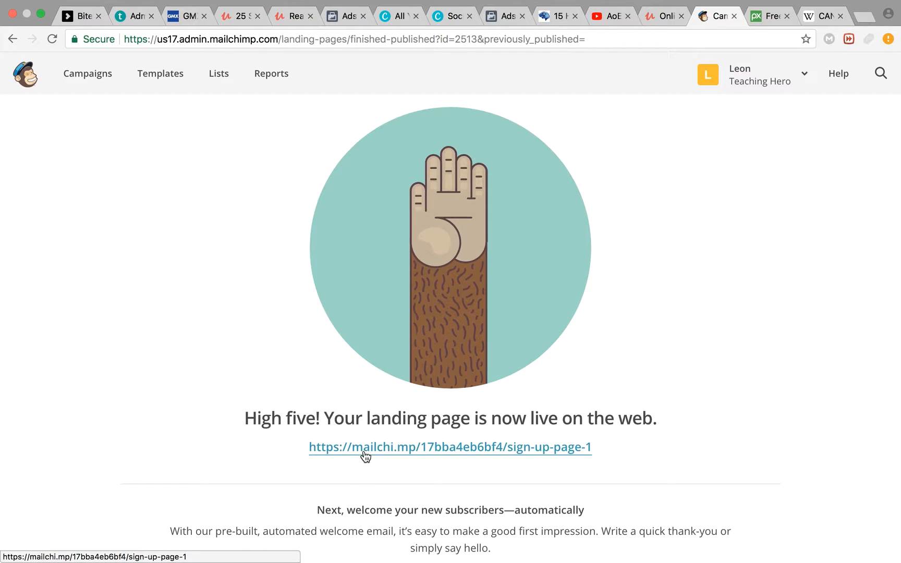
Open the published landing page from its live link and examine its web address, logo, text and signup form.
left_click(363, 451)
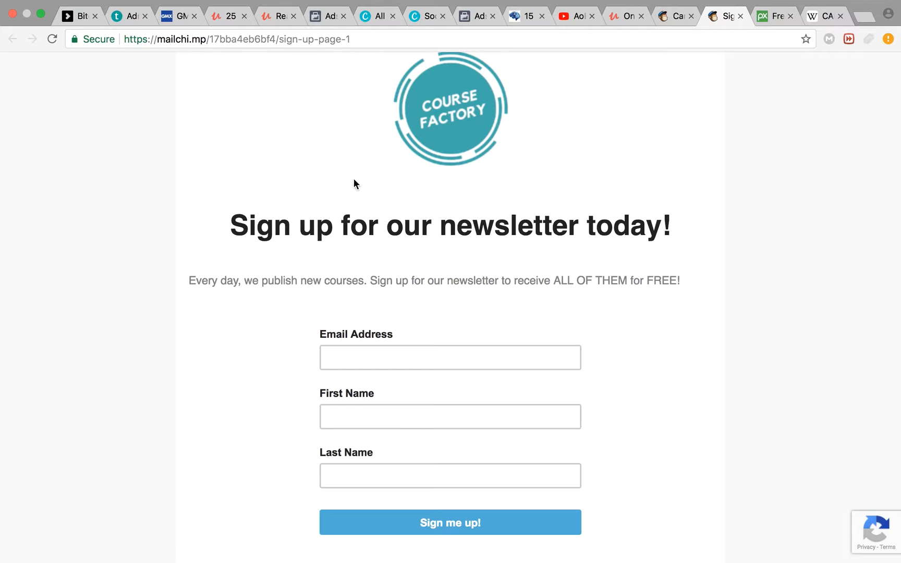
scroll(354, 178, "up", 2)
scroll(554, 235, "down", 3)
scroll(467, 220, "up", 4)
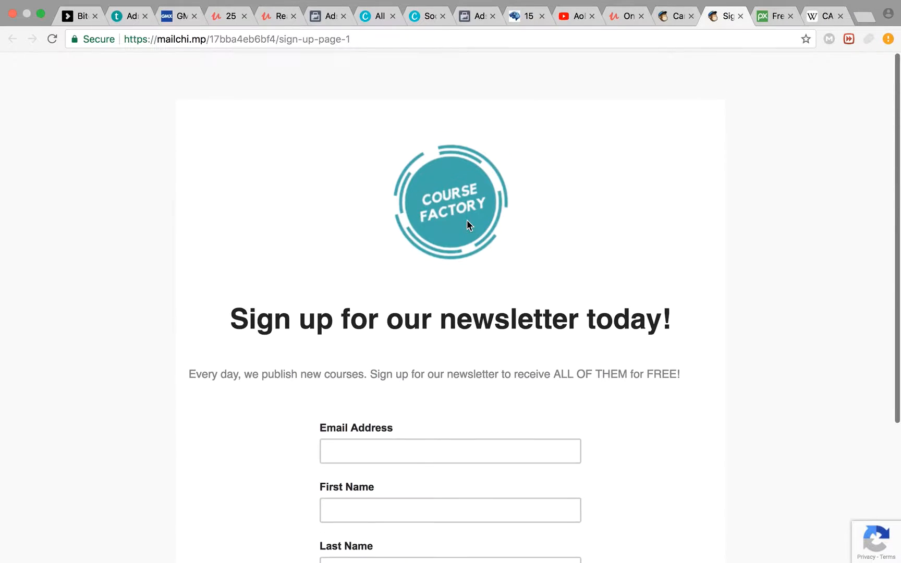
left_click(208, 46)
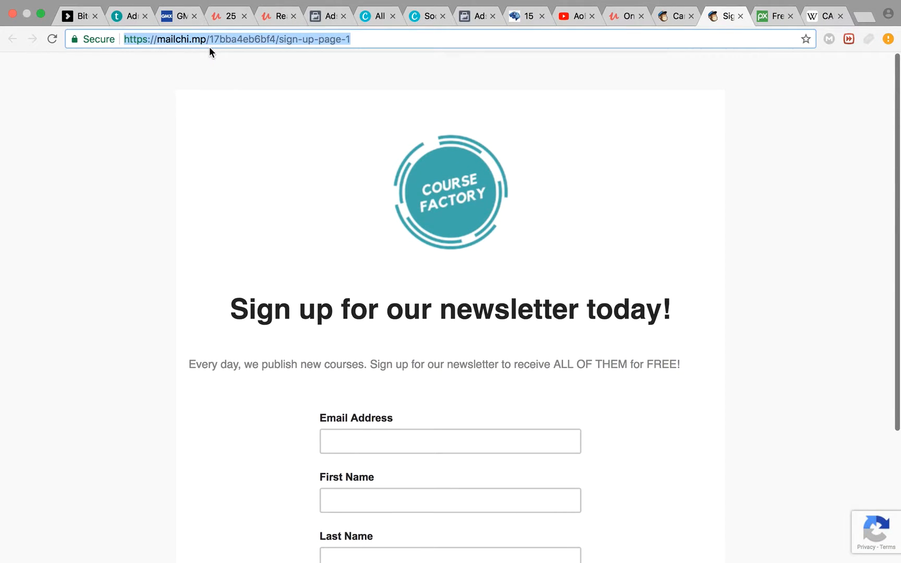
scroll(386, 255, "down", 3)
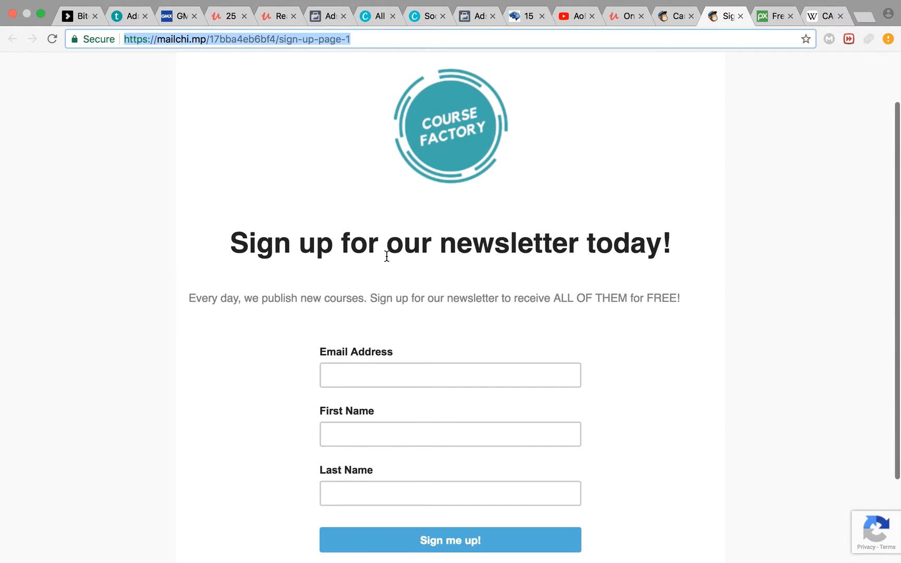